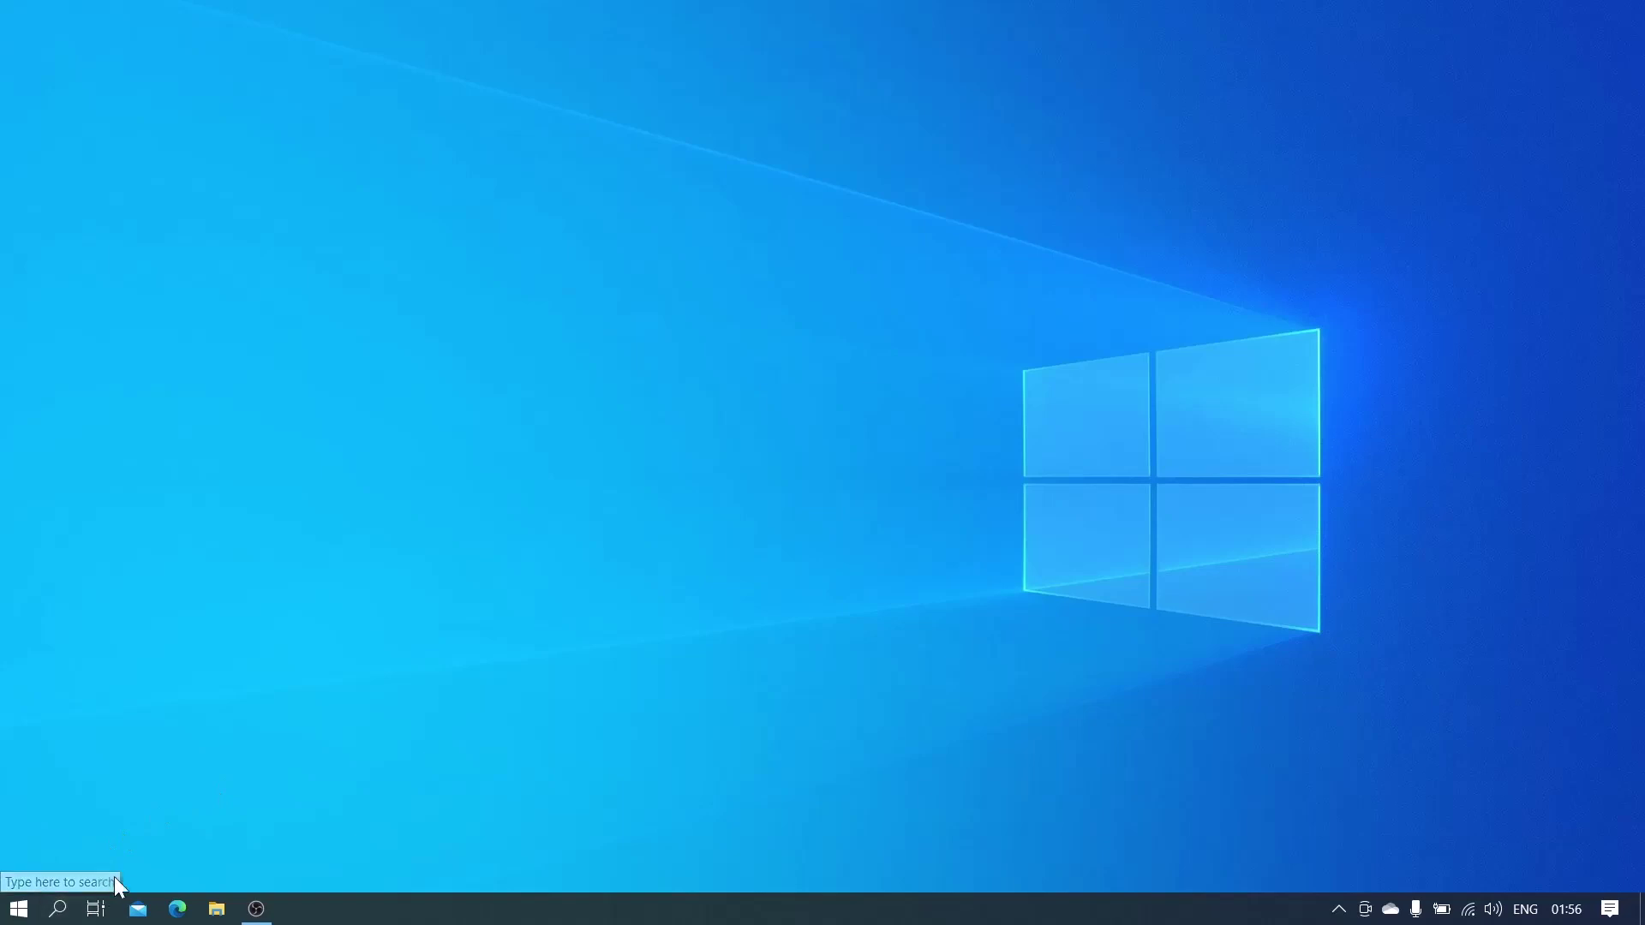
- Show taskbar search as an icon only, then search 'control panel' and open Control Panel
{"action": "right_click", "coordinate": [315, 911]}
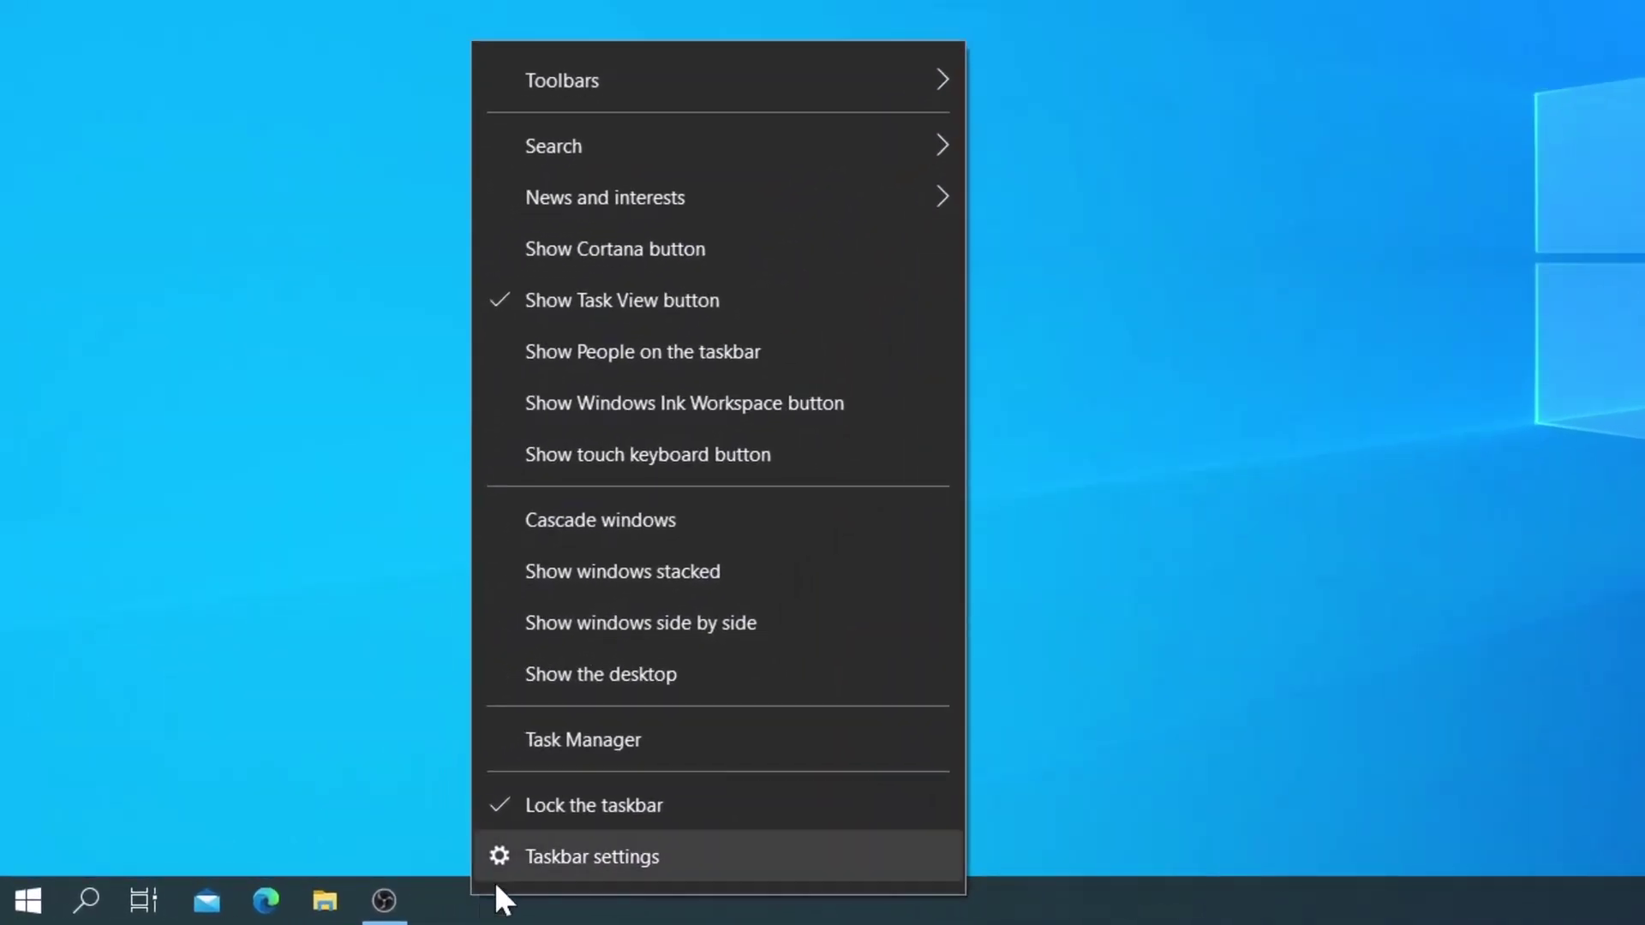
{"action": "mouse_move", "coordinate": [553, 146]}
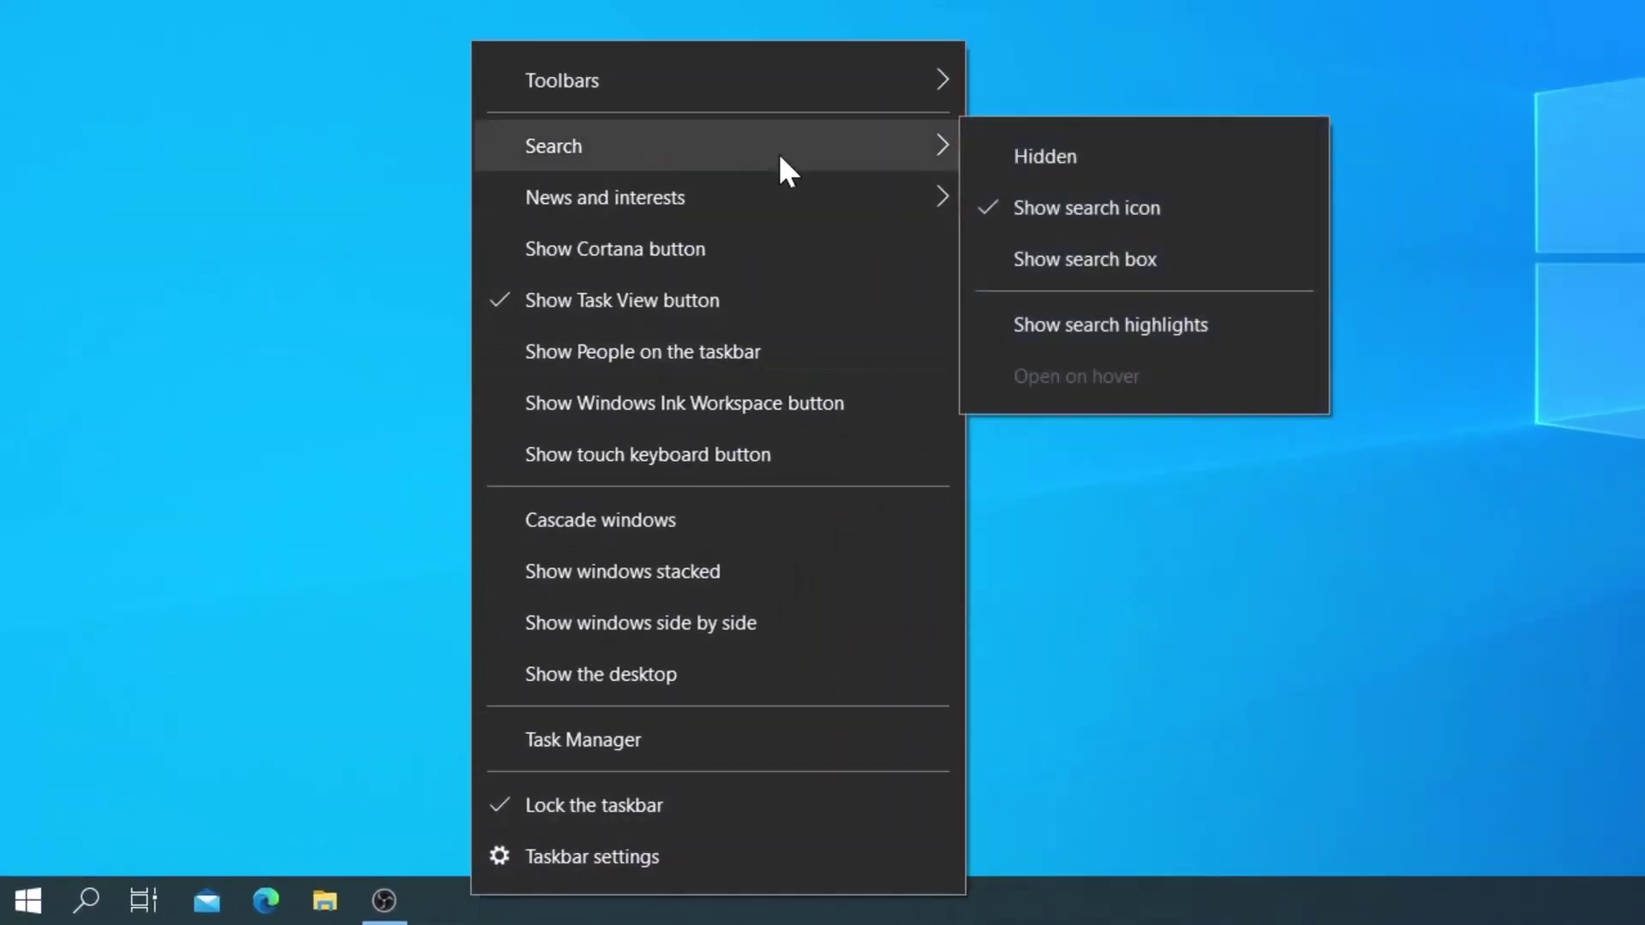
{"action": "left_click", "coordinate": [1037, 210]}
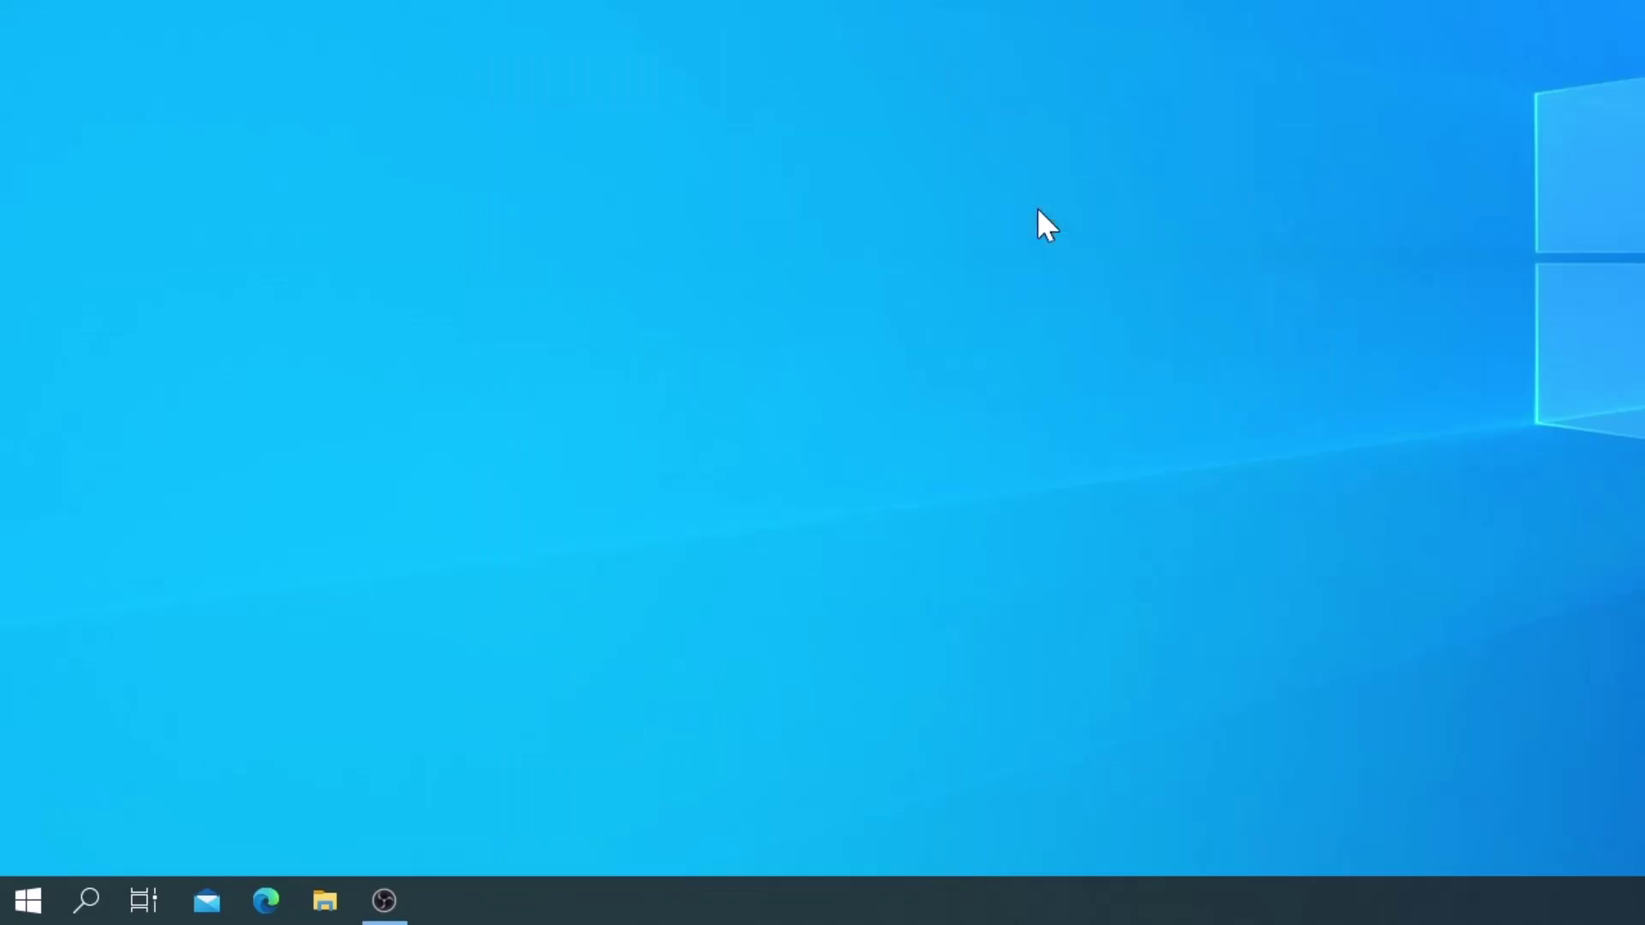
{"action": "left_click", "coordinate": [82, 888]}
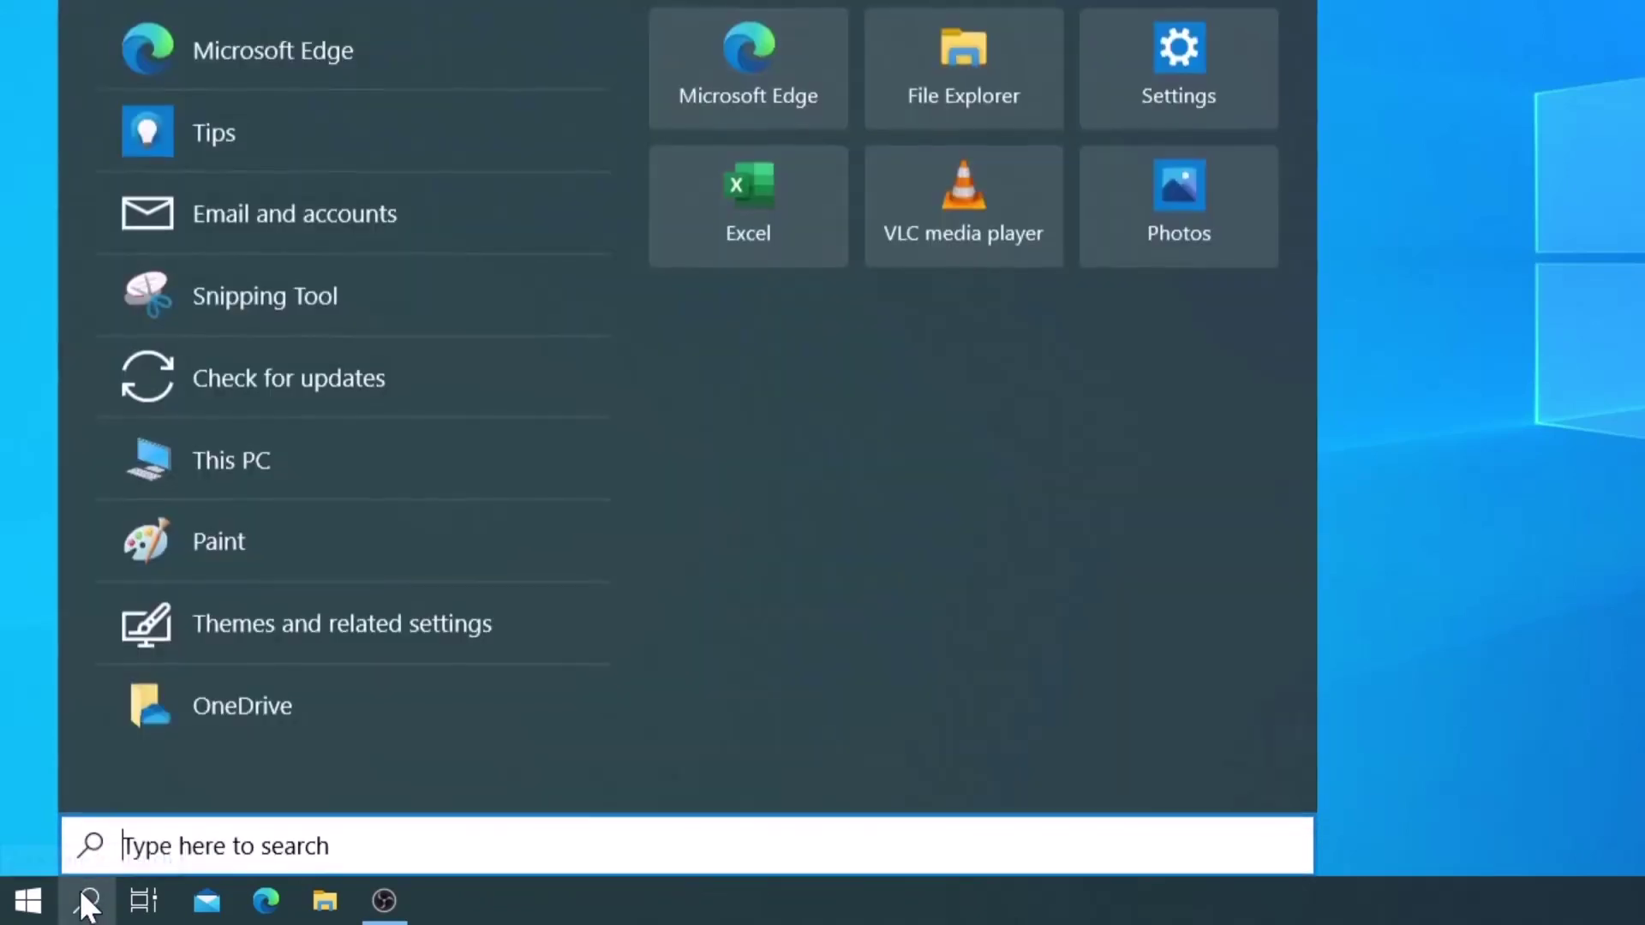
{"action": "type", "text": "con"}
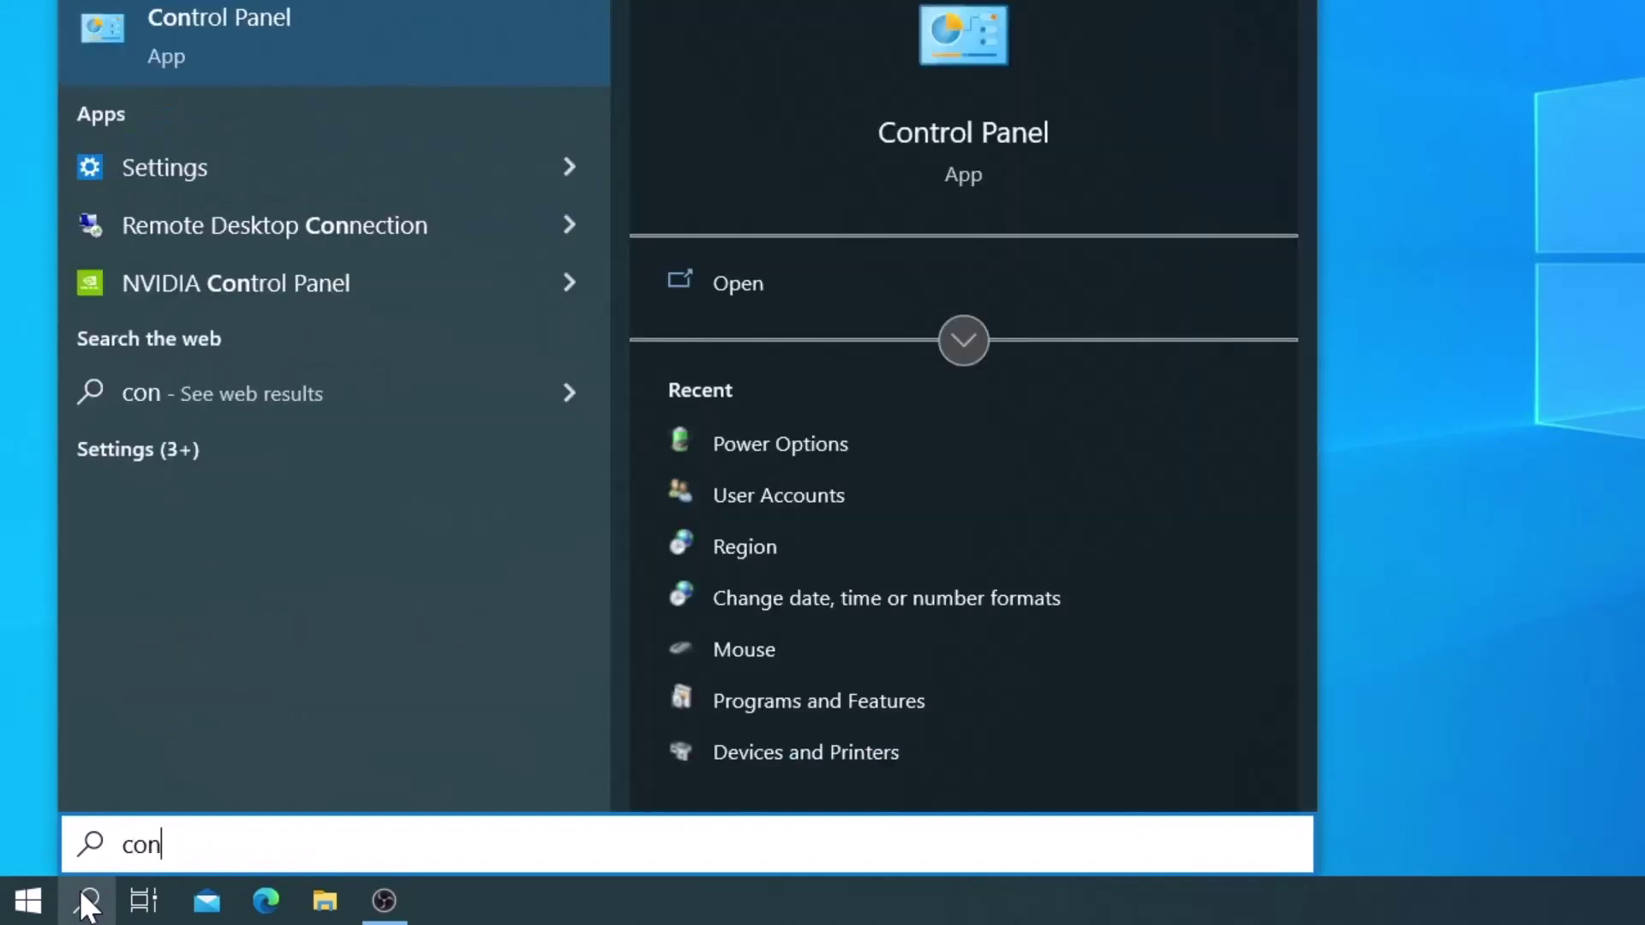
{"action": "type", "text": "trol panel"}
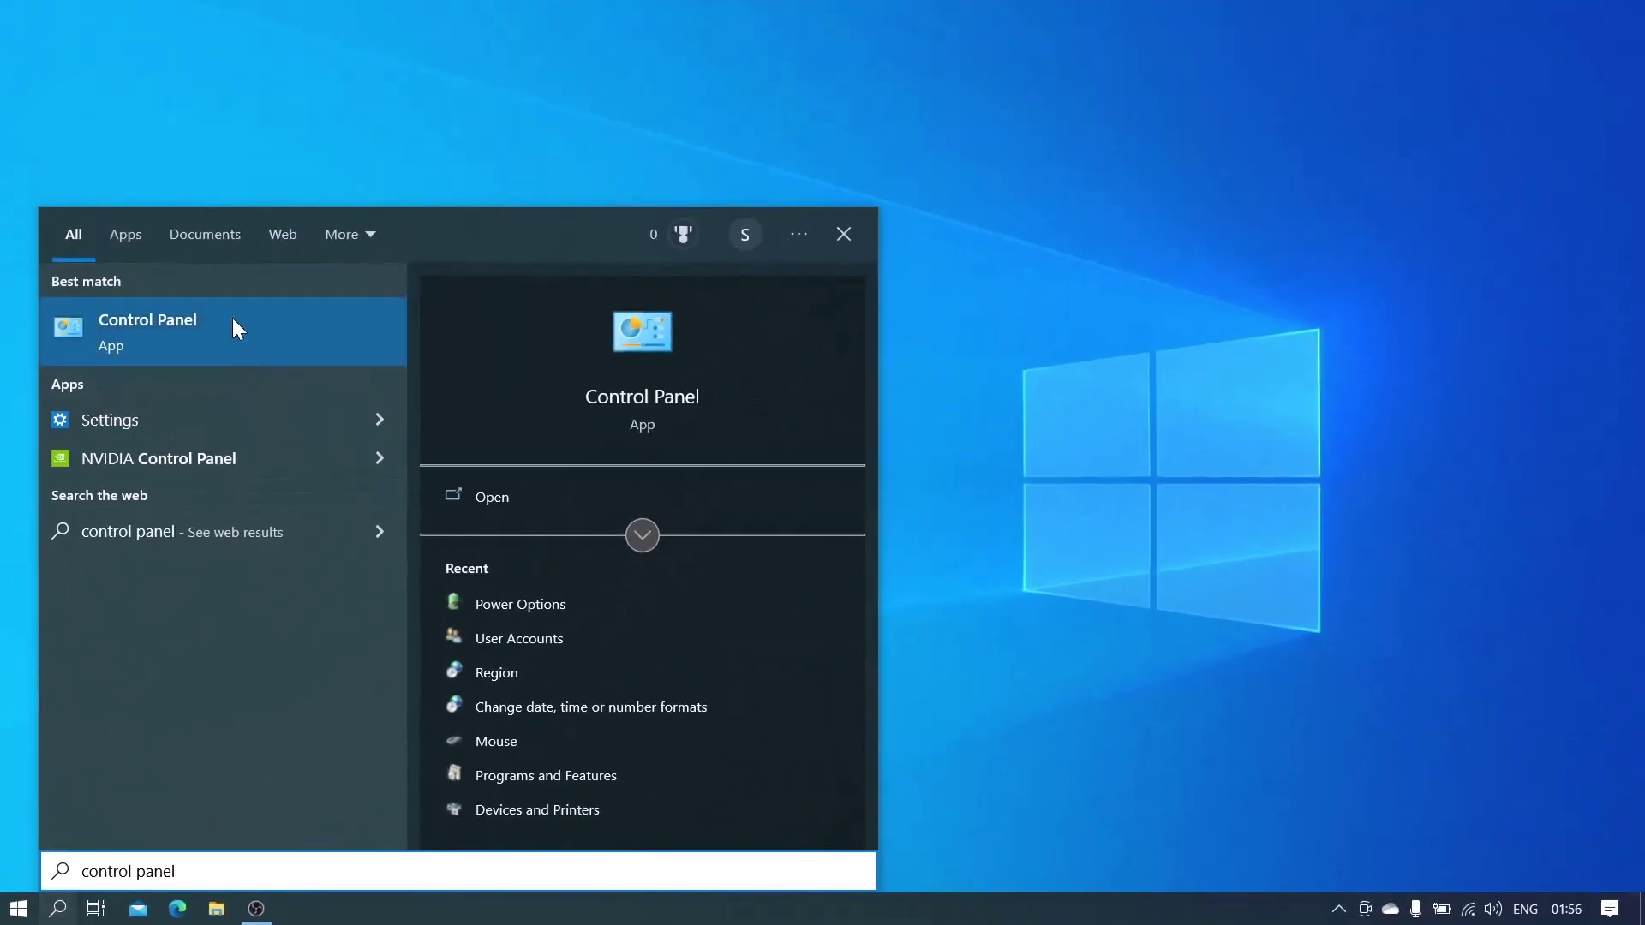
{"action": "left_click", "coordinate": [232, 329]}
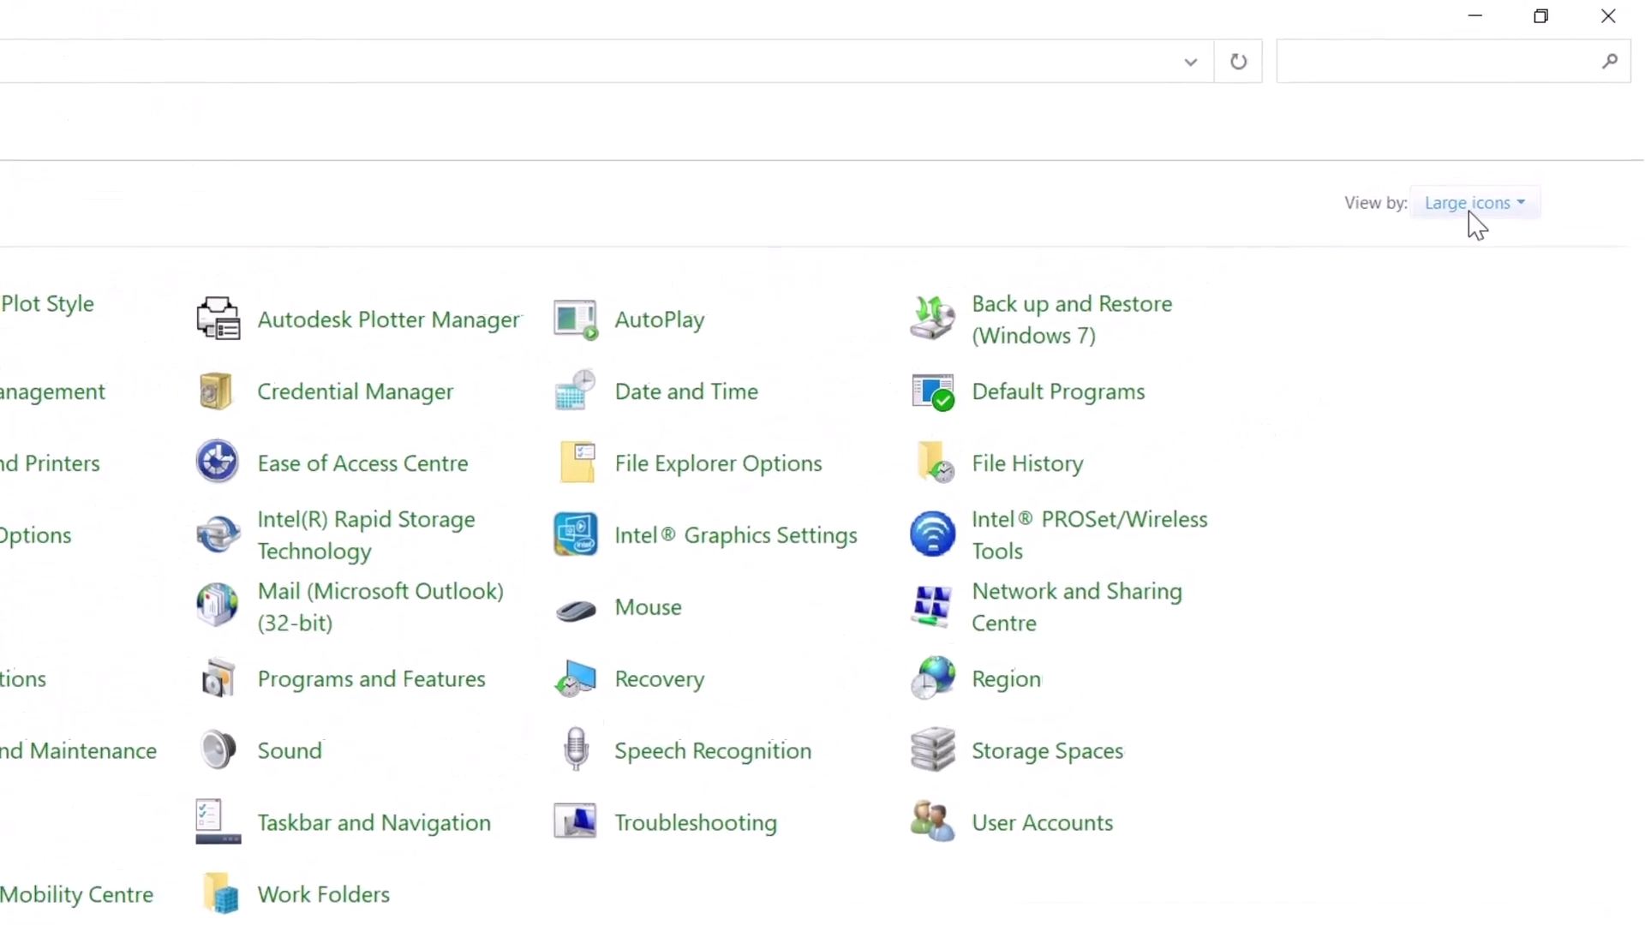
{"action": "left_click", "coordinate": [1474, 210]}
{"action": "left_click", "coordinate": [1465, 239]}
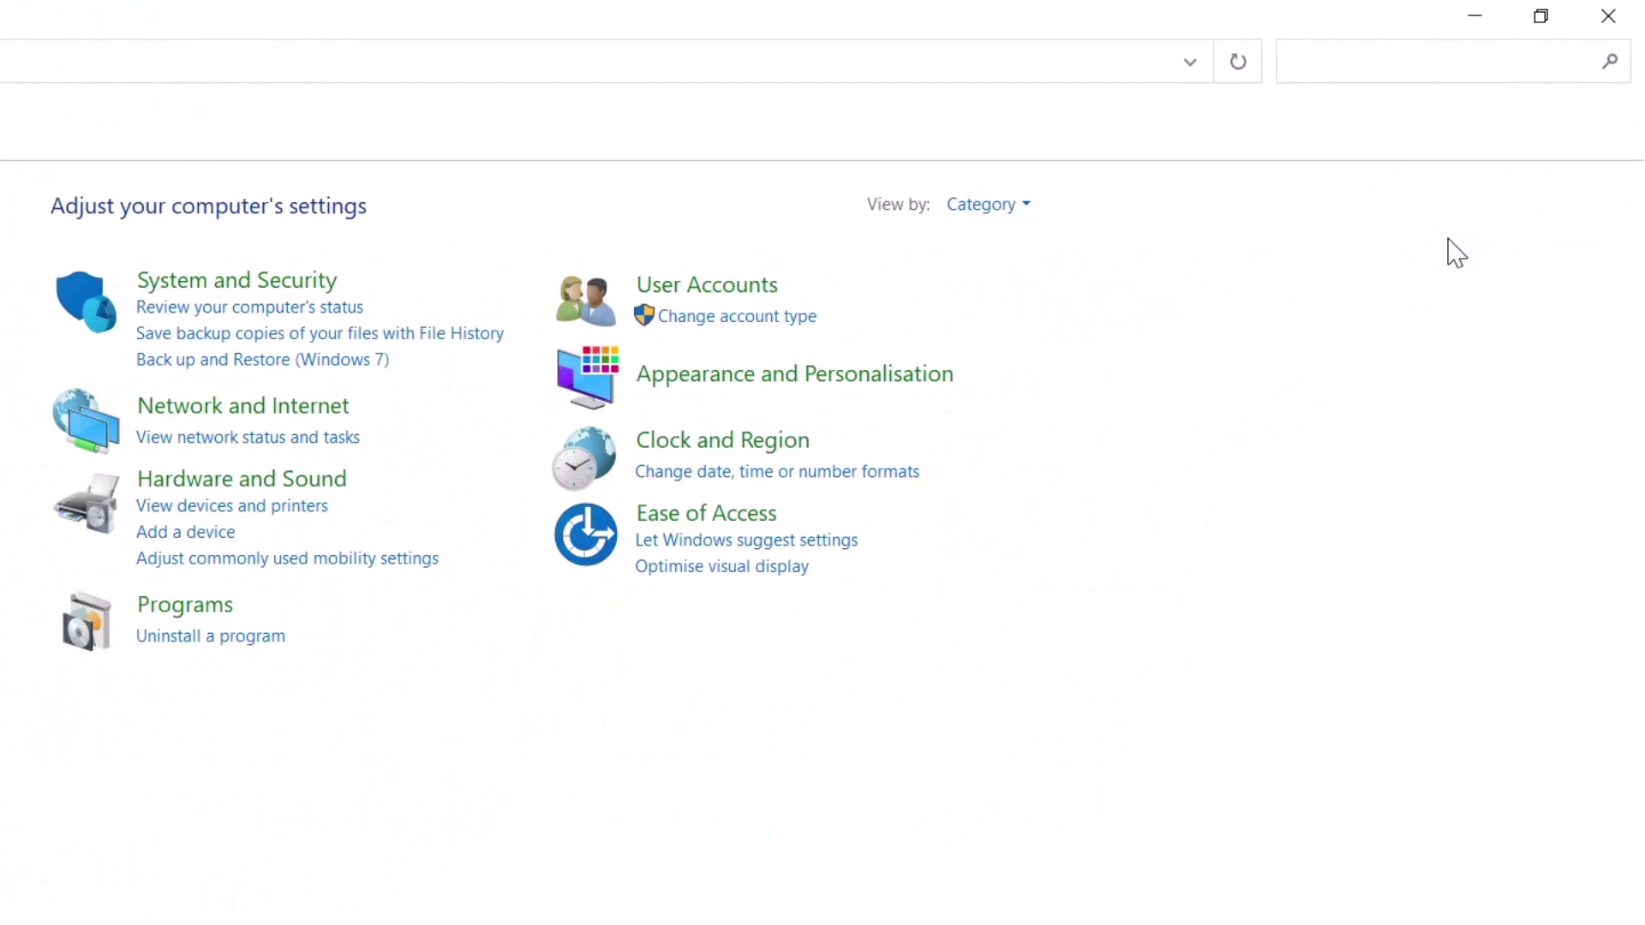
{"action": "left_click", "coordinate": [949, 210]}
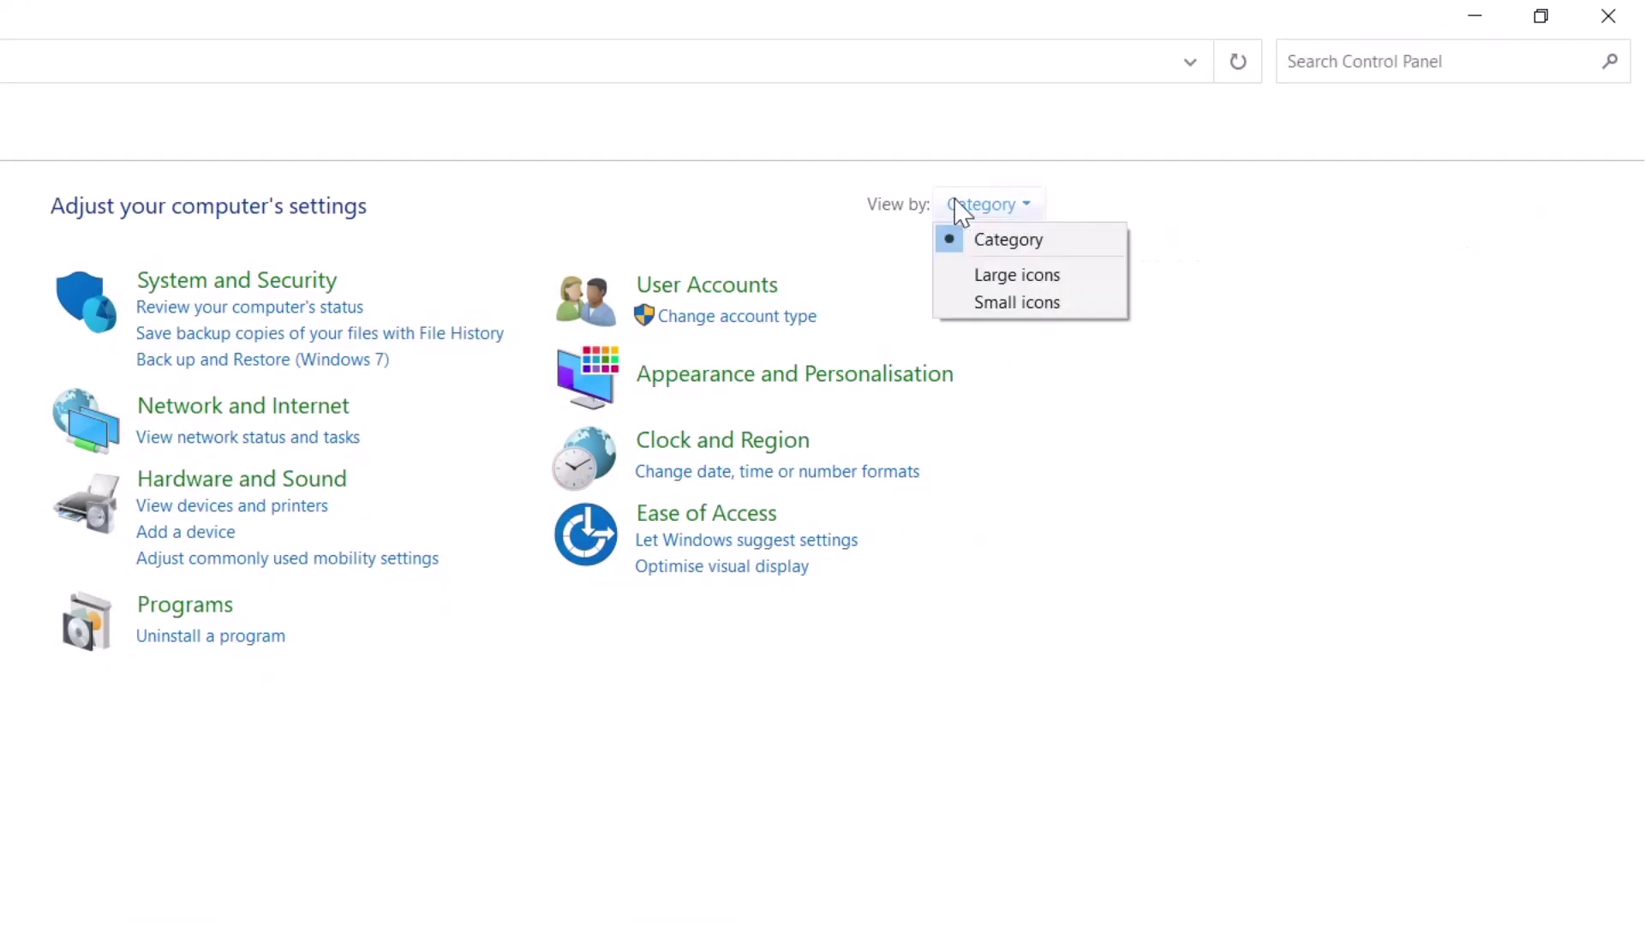
{"action": "left_click", "coordinate": [979, 277]}
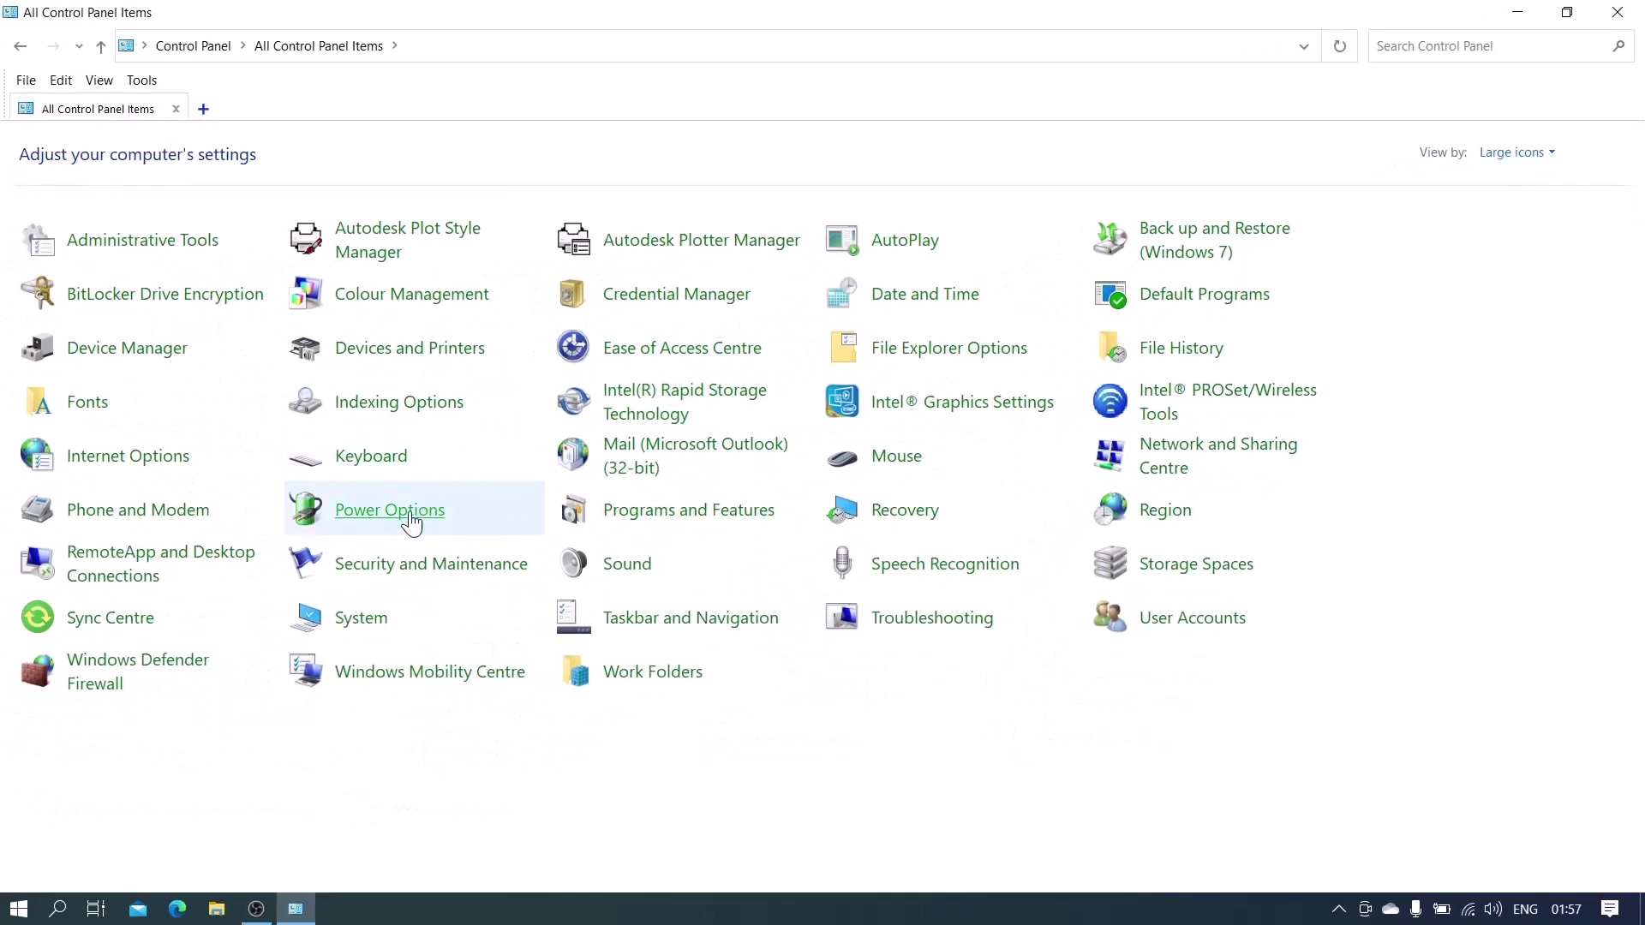
- Open Power Options from All Control Panel Items
{"action": "left_click", "coordinate": [411, 520]}
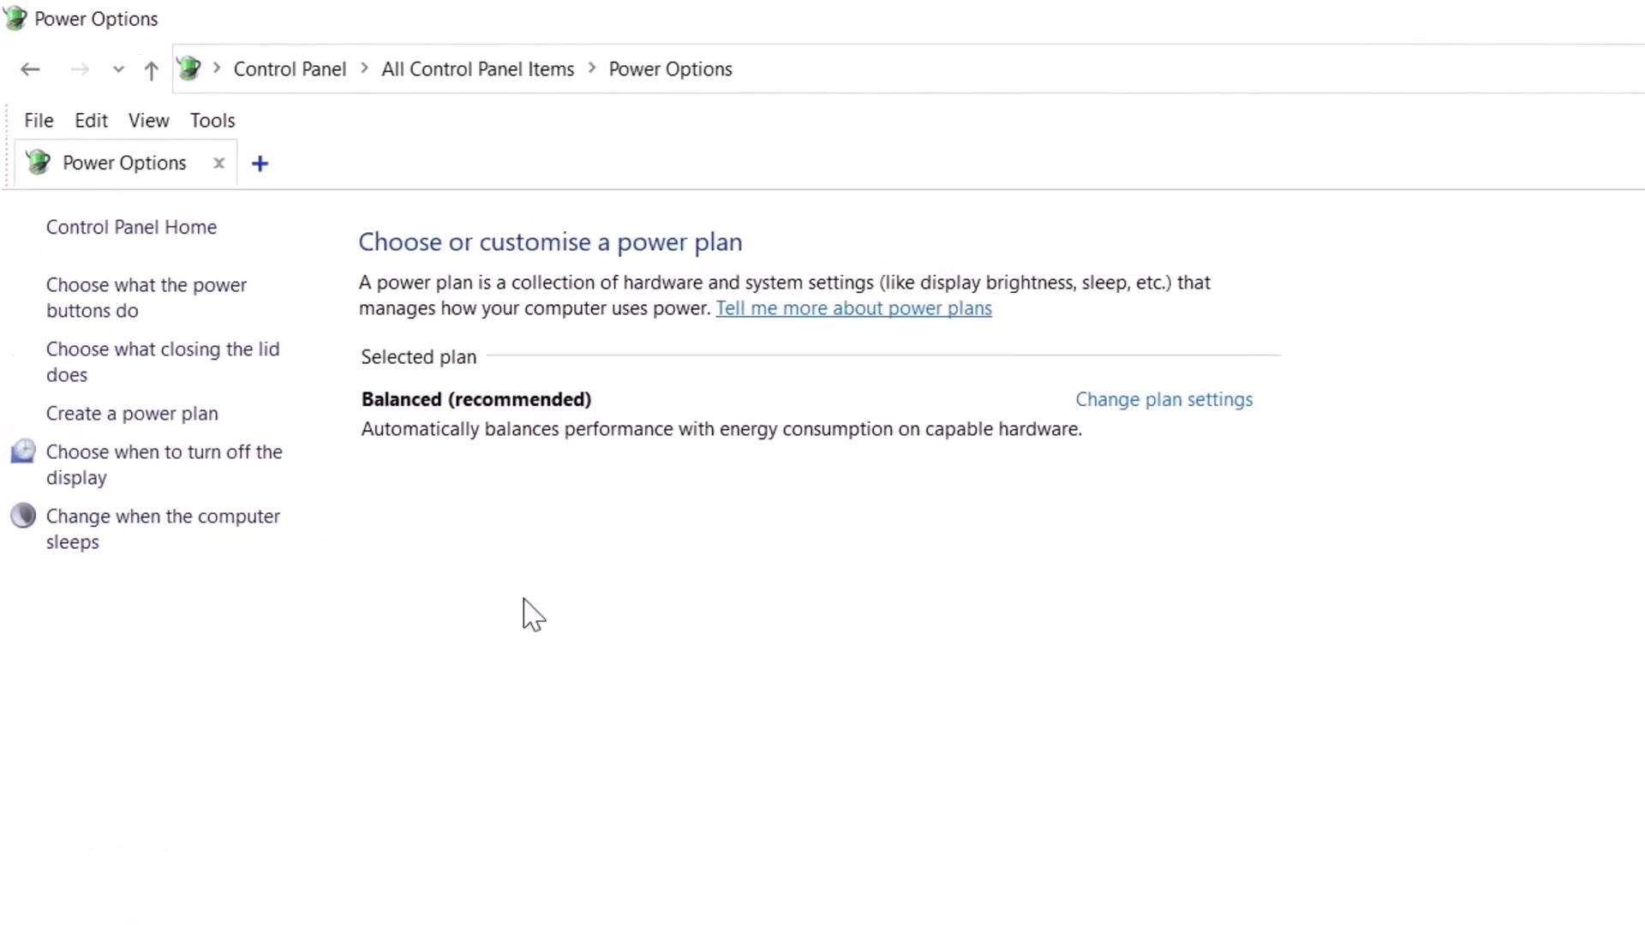
- Under 'Choose what closing the lid does', set the plugged-in lid action to Do nothing
{"action": "left_click", "coordinate": [242, 364]}
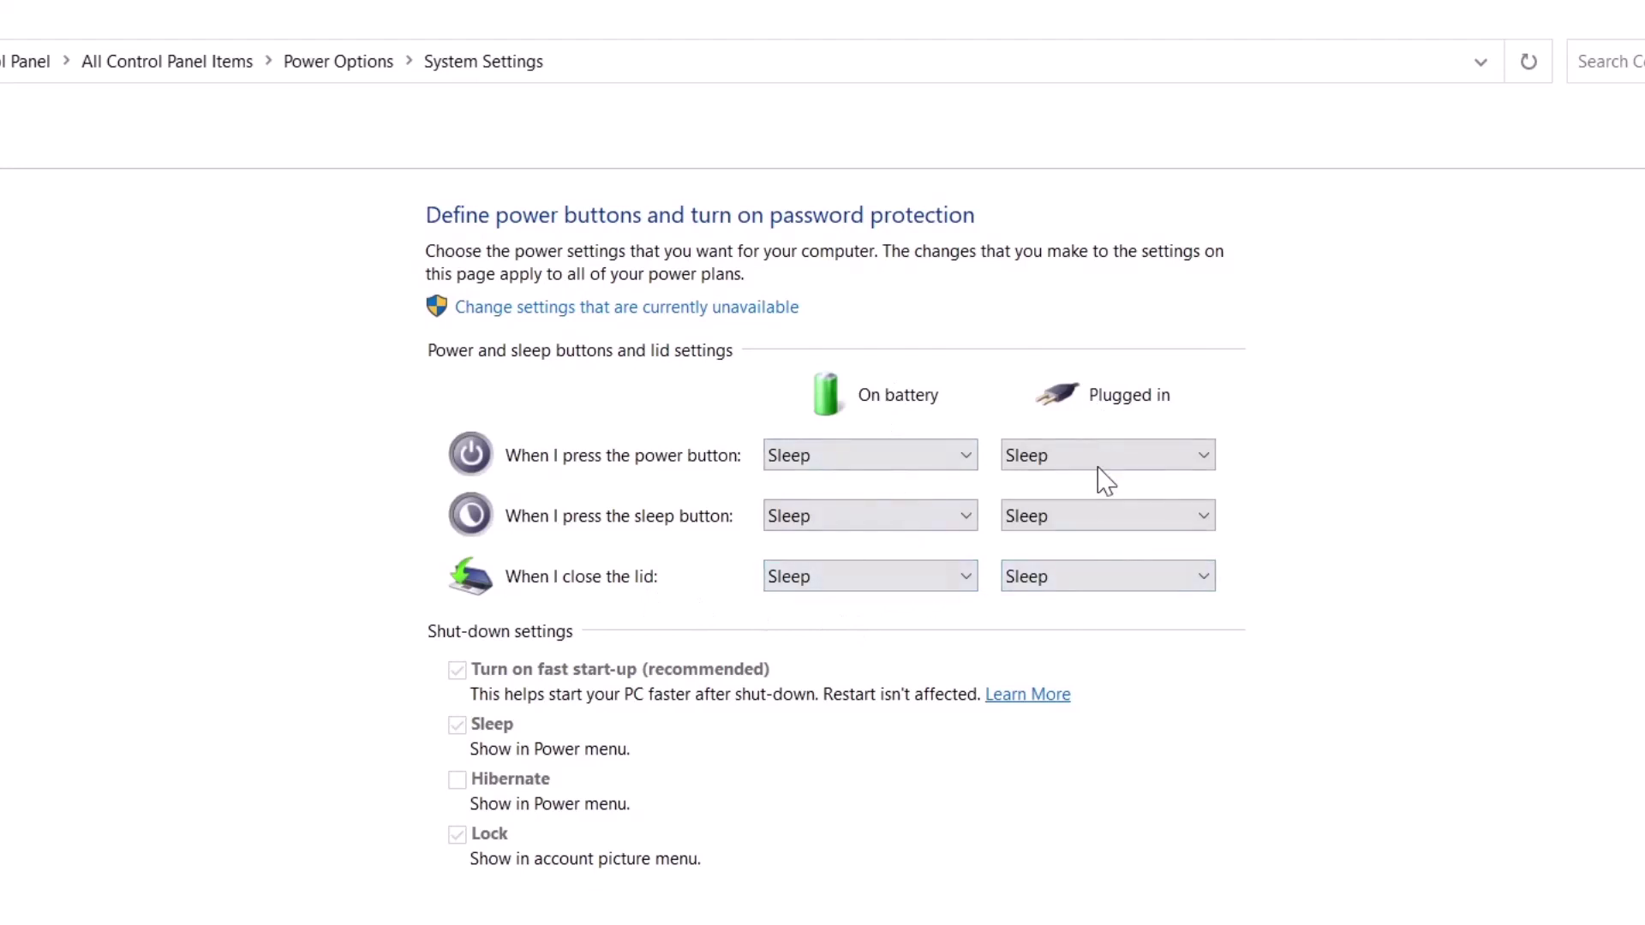
{"action": "left_click", "coordinate": [1088, 581]}
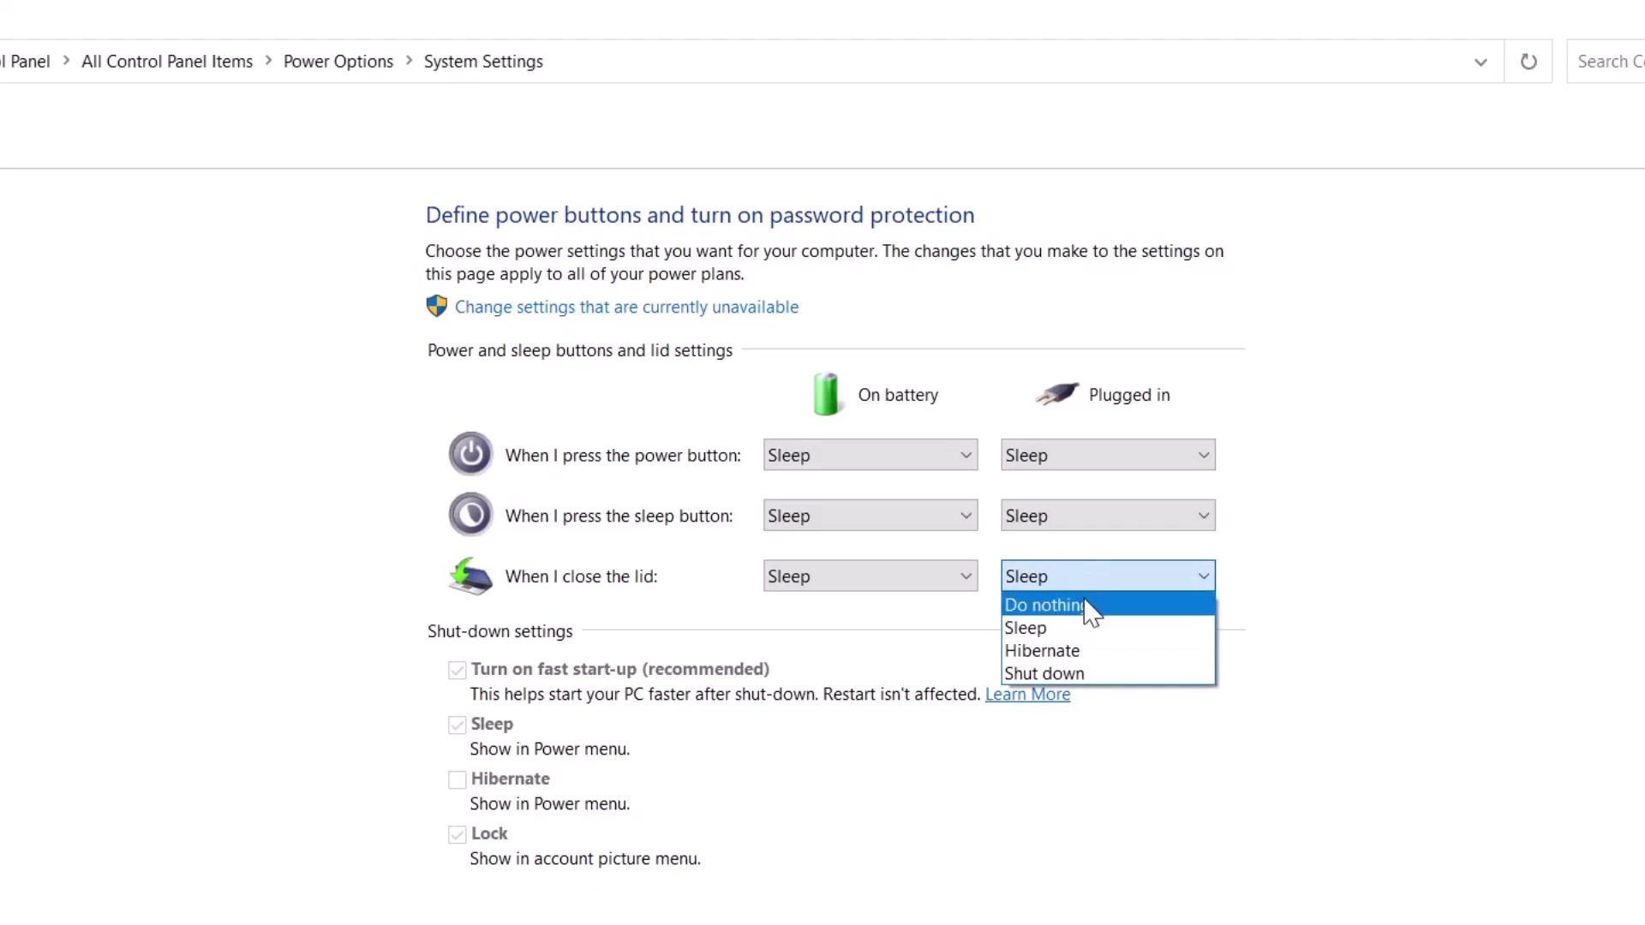
{"action": "left_click", "coordinate": [1086, 608]}
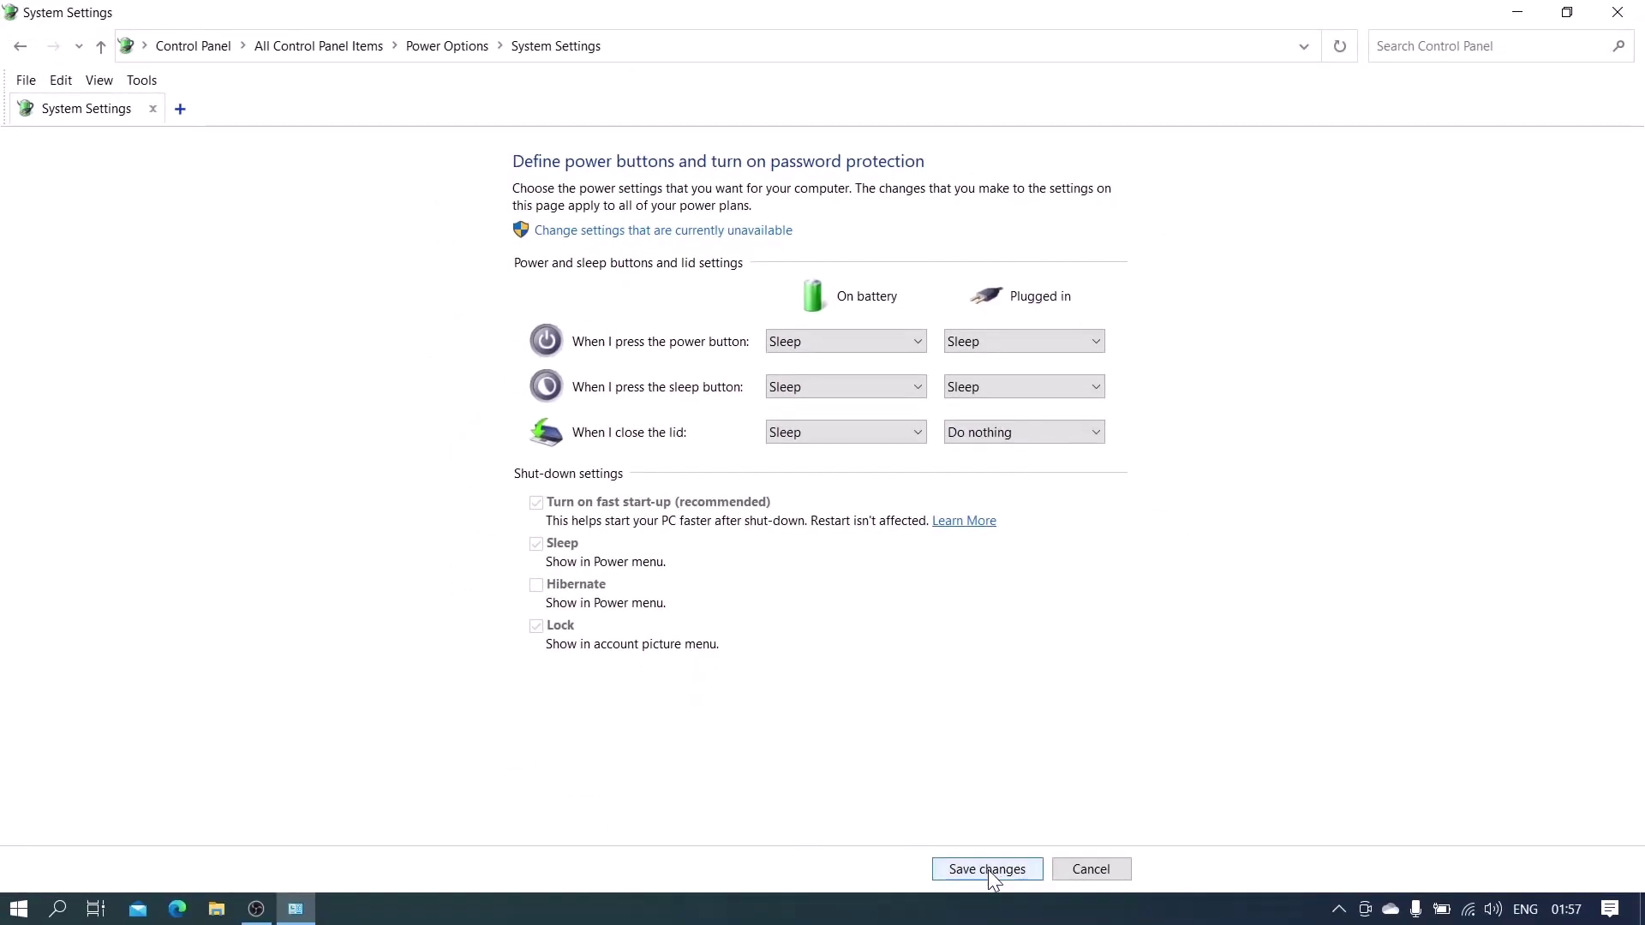
- Save the Do nothing lid setting, then close the Power Options window
{"action": "left_click", "coordinate": [988, 870]}
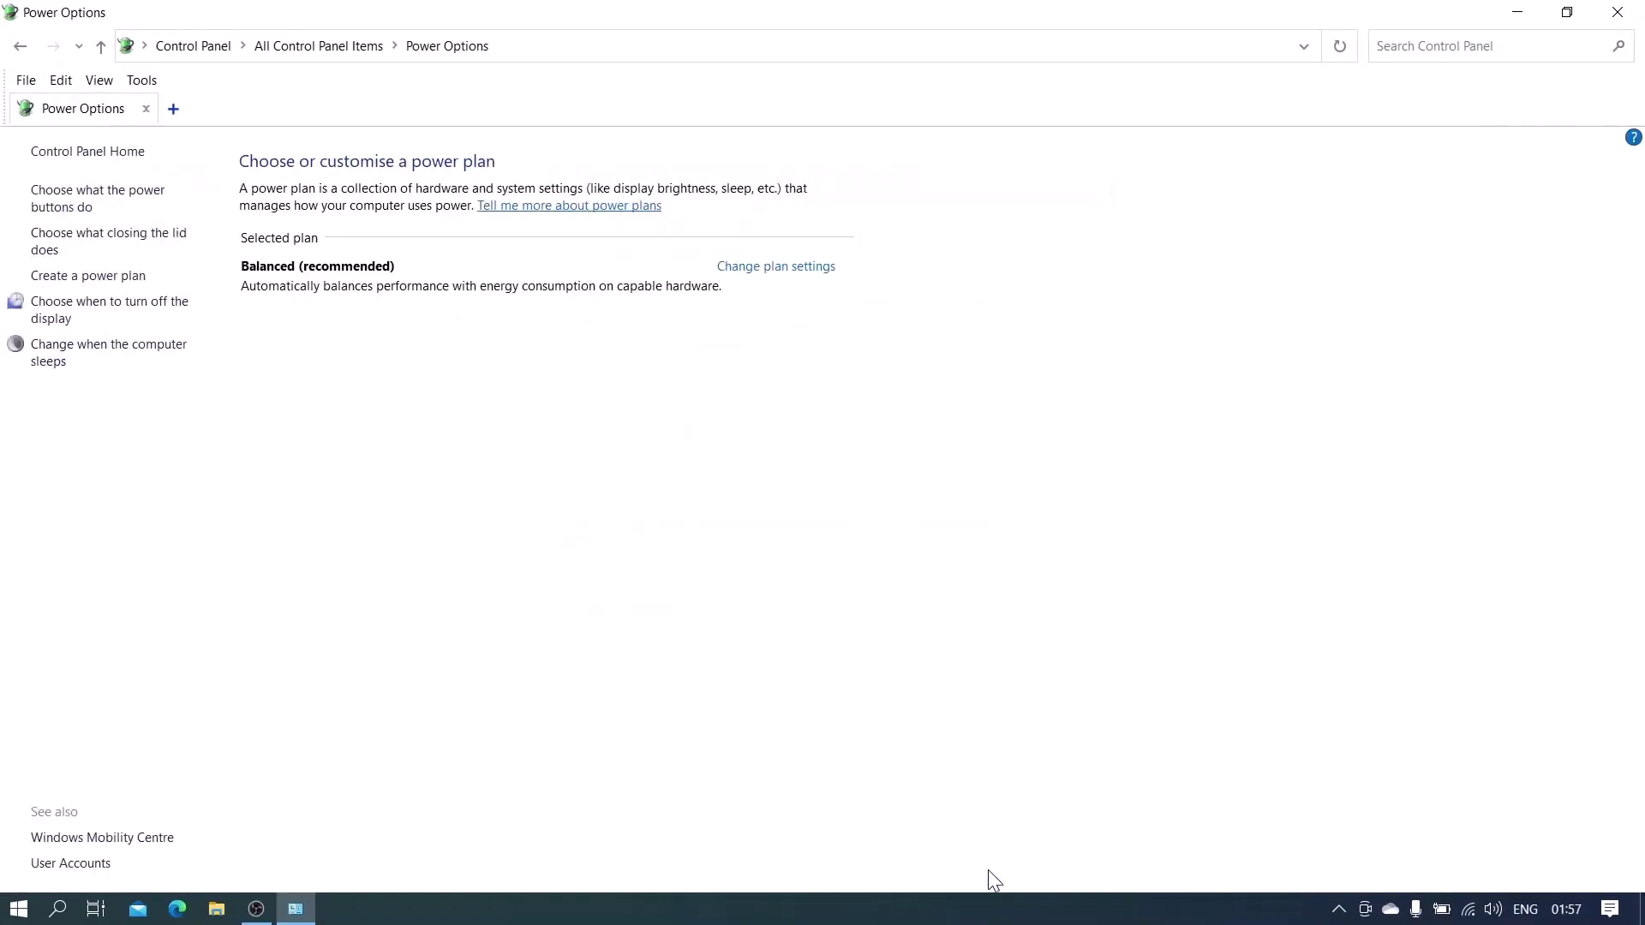
{"action": "left_click", "coordinate": [1610, 26]}
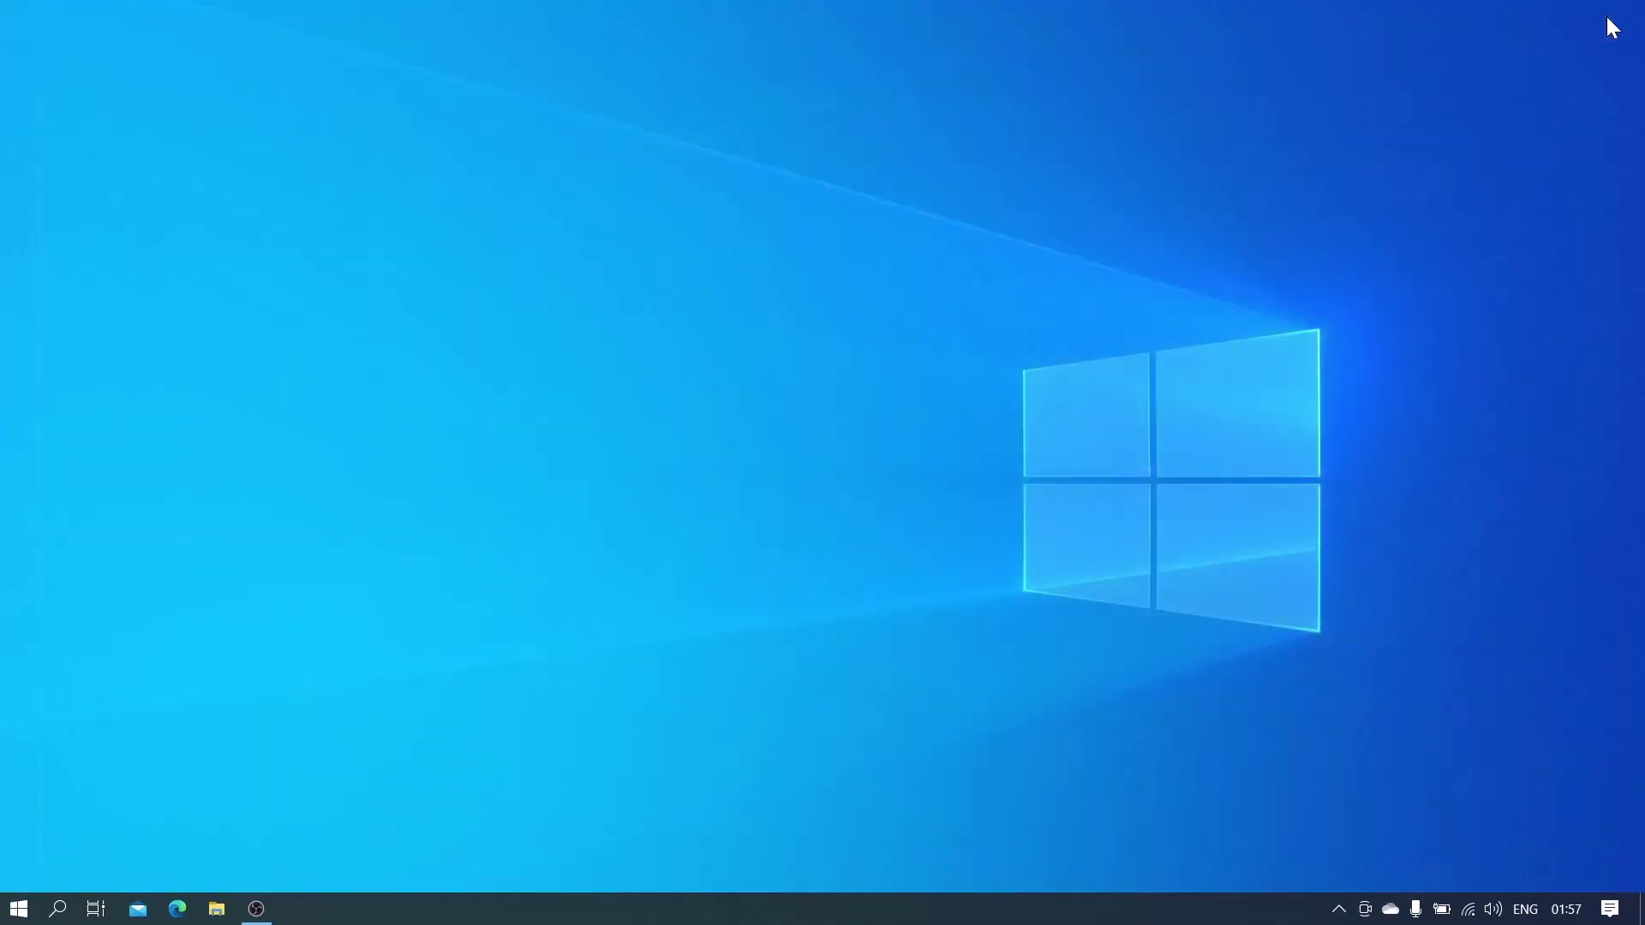